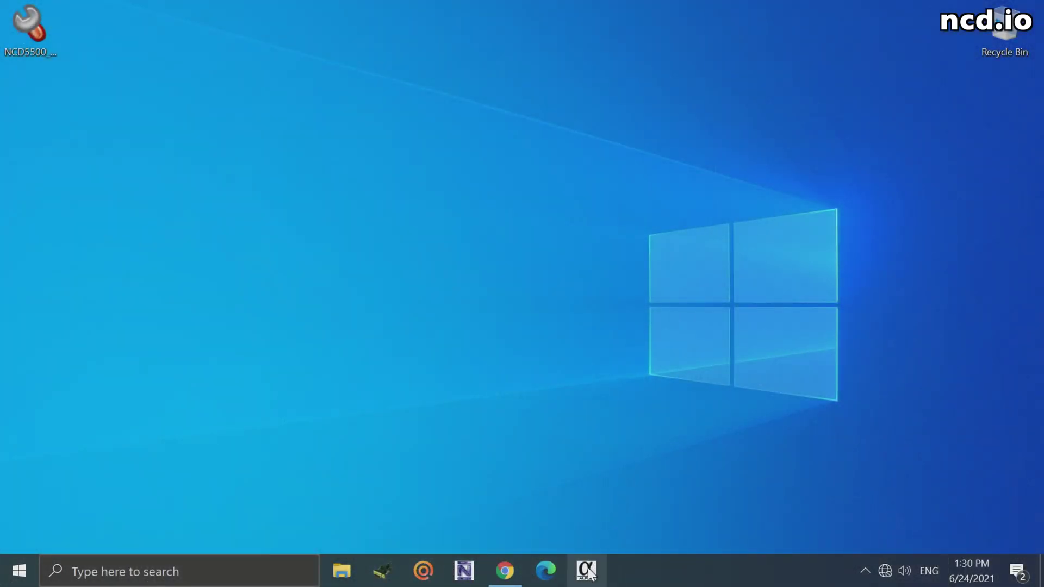
Step: Launch Alpha Station and connect to the discovered network device at 192.168.1.2
left_click(587, 570)
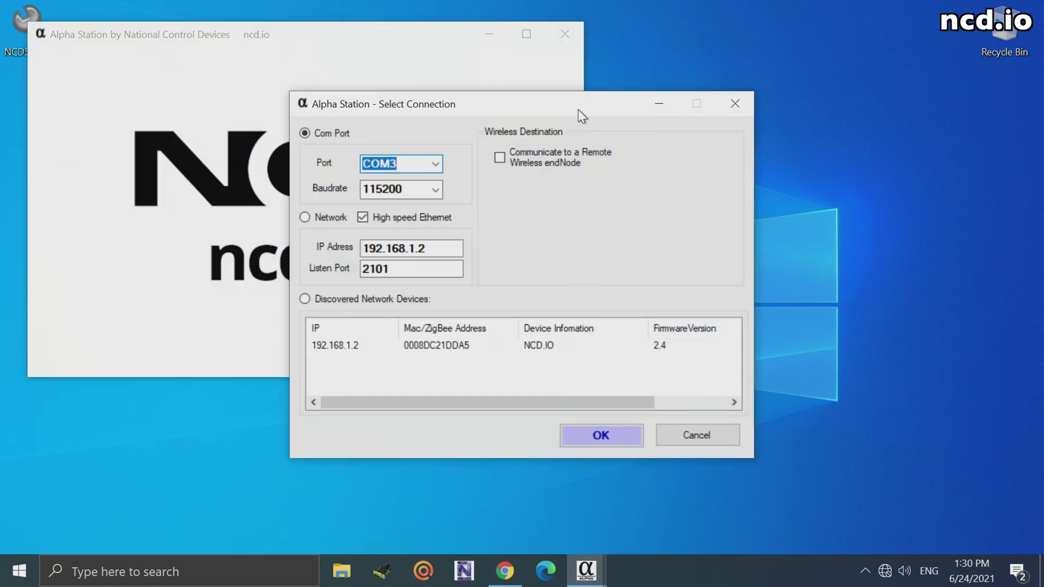
left_click_drag(578, 108, 664, 67)
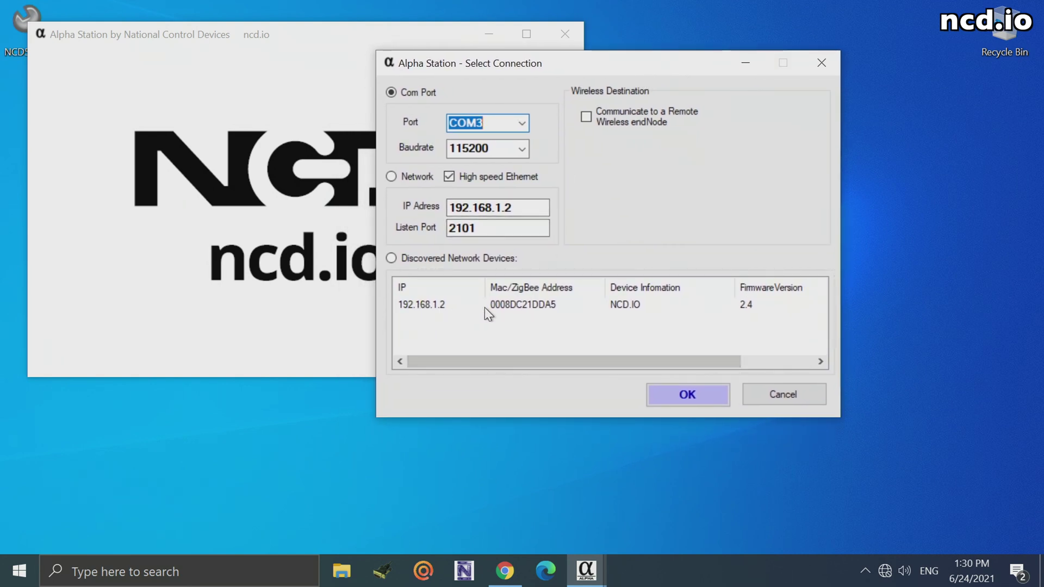
left_click(547, 307)
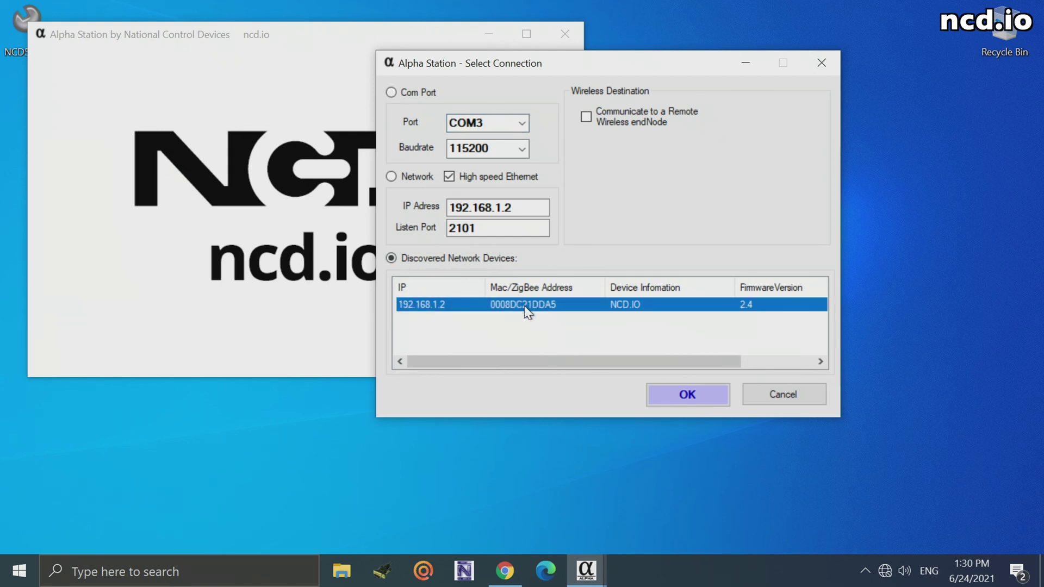
left_click(705, 399)
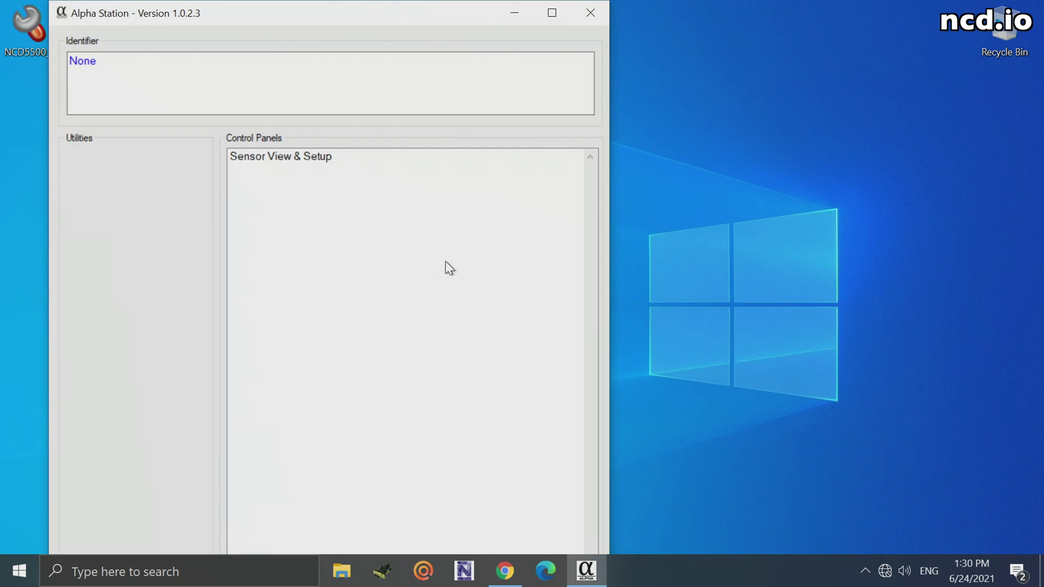
Step: Open Sensor View & Setup to show live Air Quality and Soil Moisture sensor readings
double_click(324, 157)
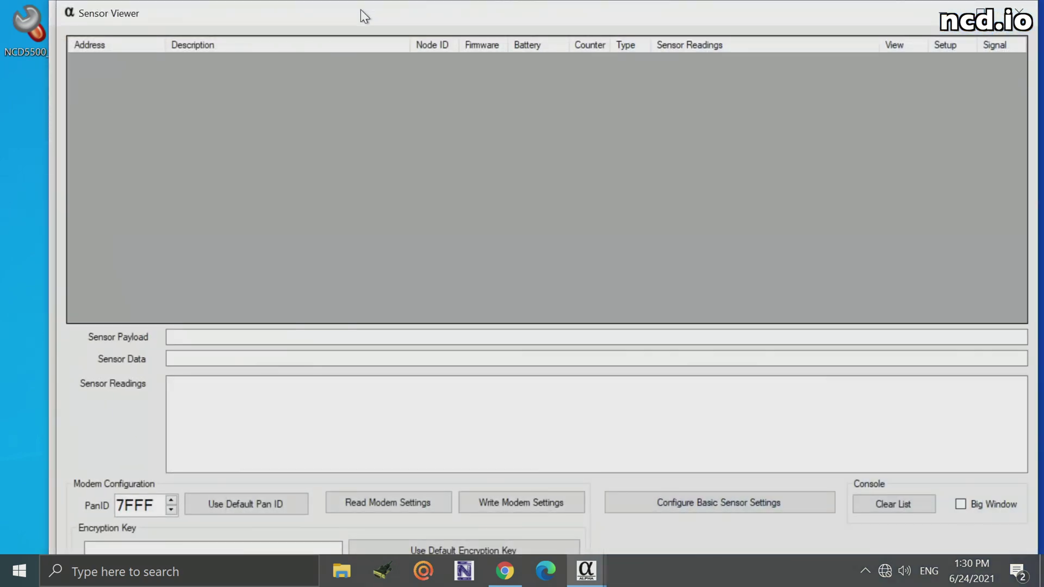
left_click_drag(360, 9, 342, 15)
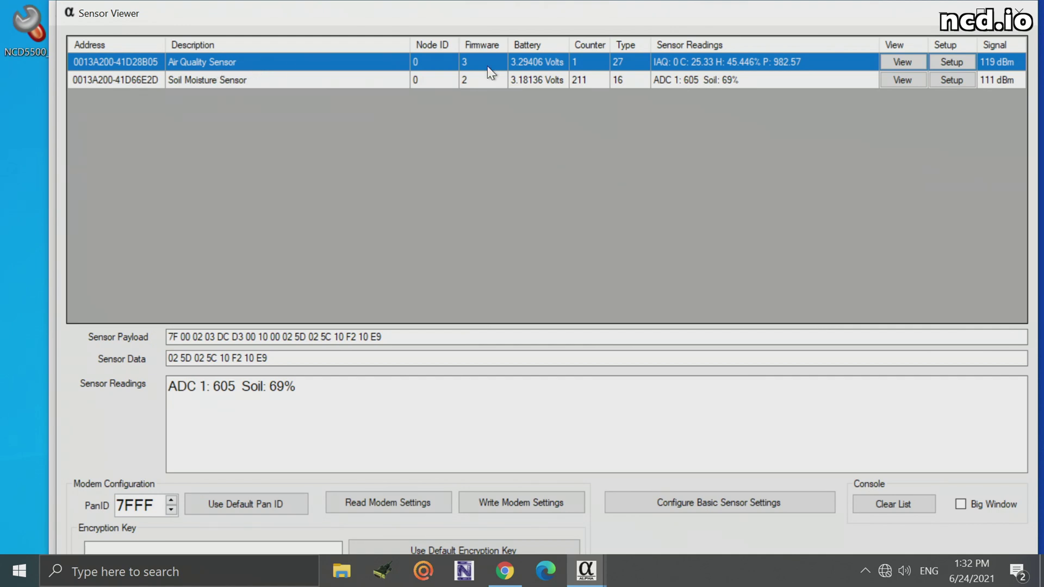
Step: Open the Air Quality Sensor's live view and move its window up out of the way
left_click(902, 62)
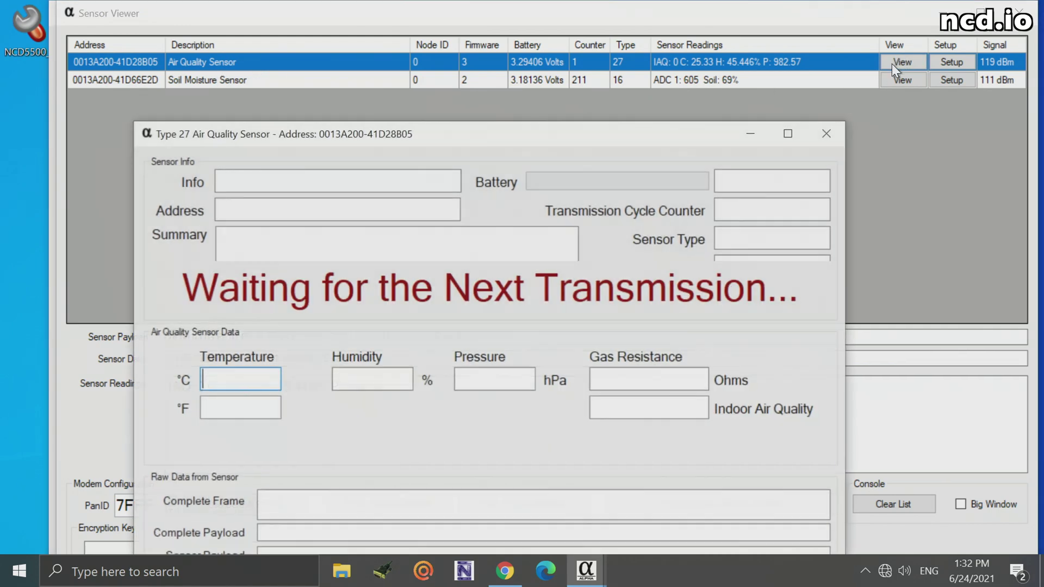
left_click_drag(514, 132, 514, 51)
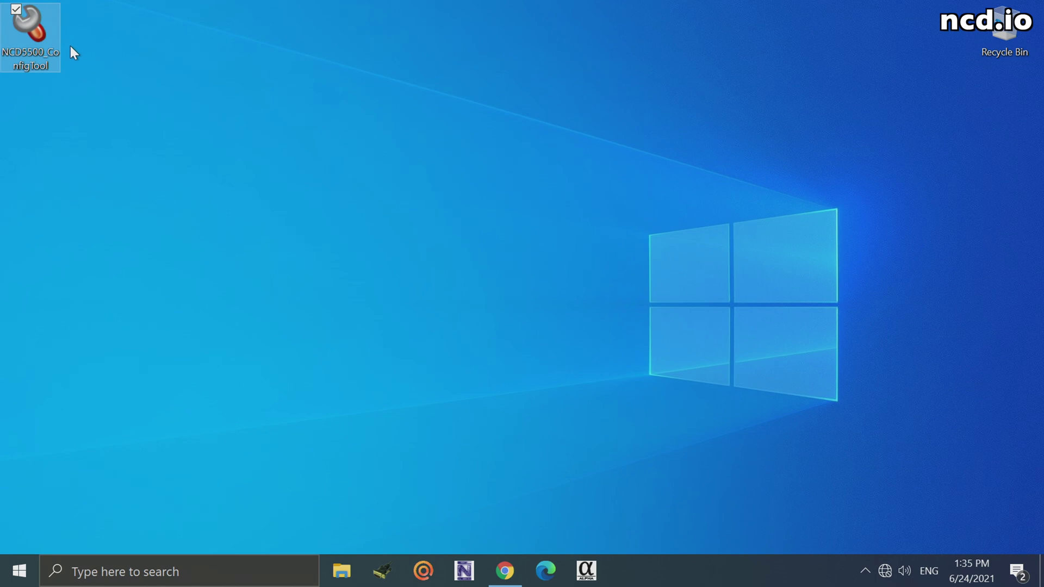
Step: Launch NCD5500_ConfigTool from the desktop to show device 00:08:DC:21:DD:A5's Basic Settings
mouse_move(45, 50)
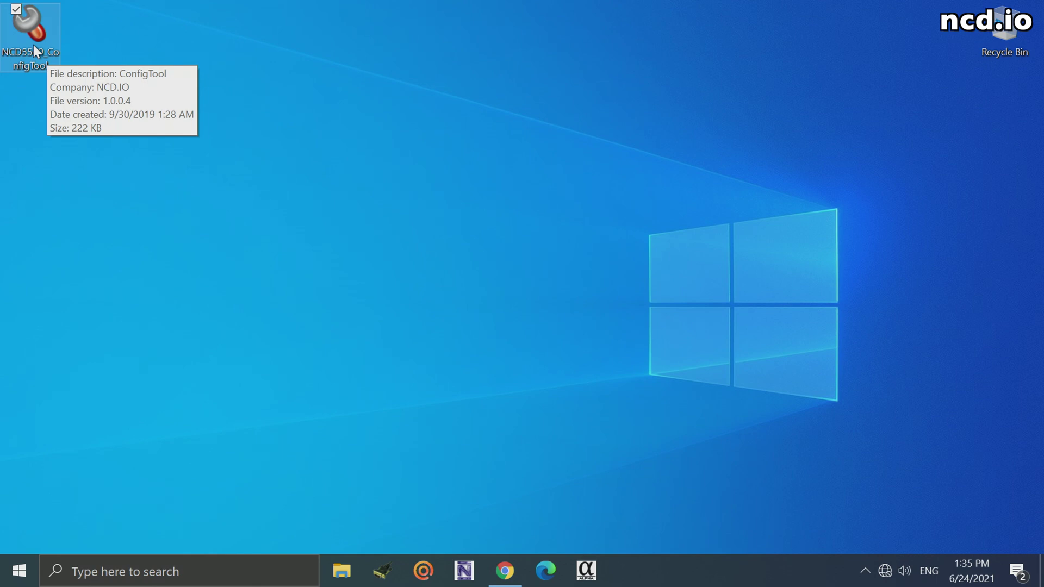
double_click(33, 47)
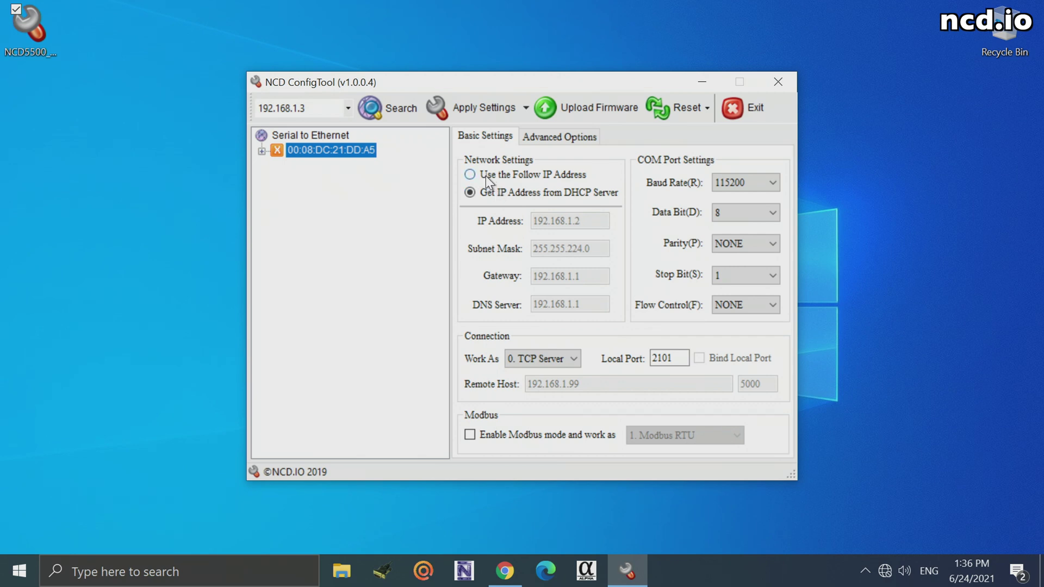
left_click(470, 174)
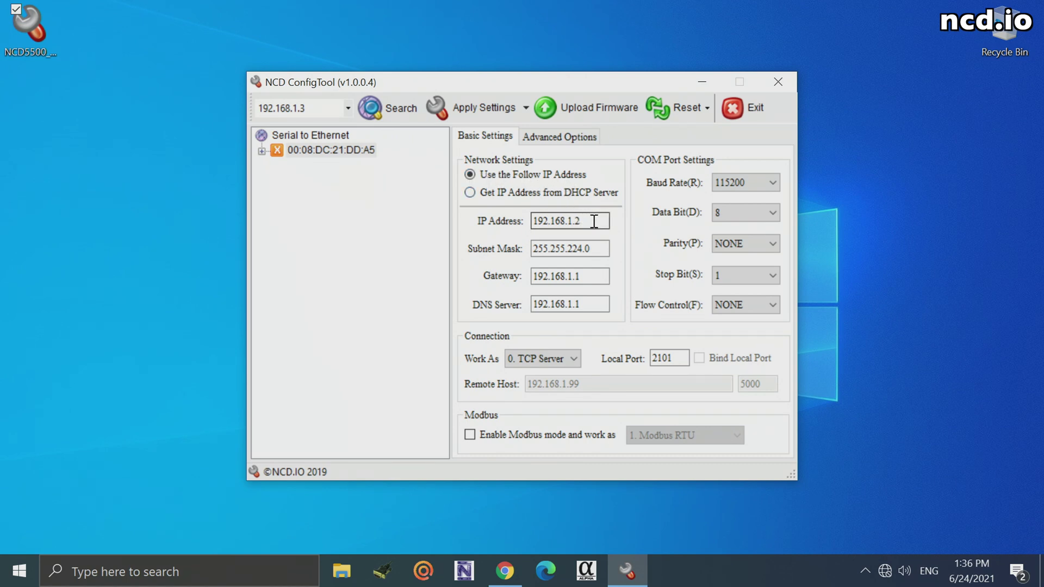
left_click(601, 248)
left_click(594, 276)
left_click(597, 302)
left_click(471, 193)
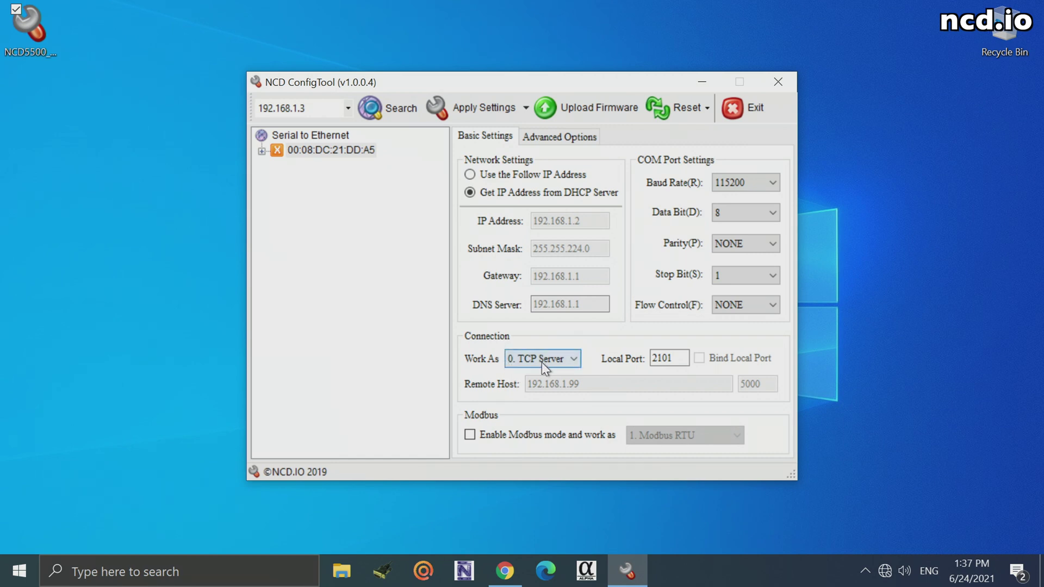
left_click(576, 359)
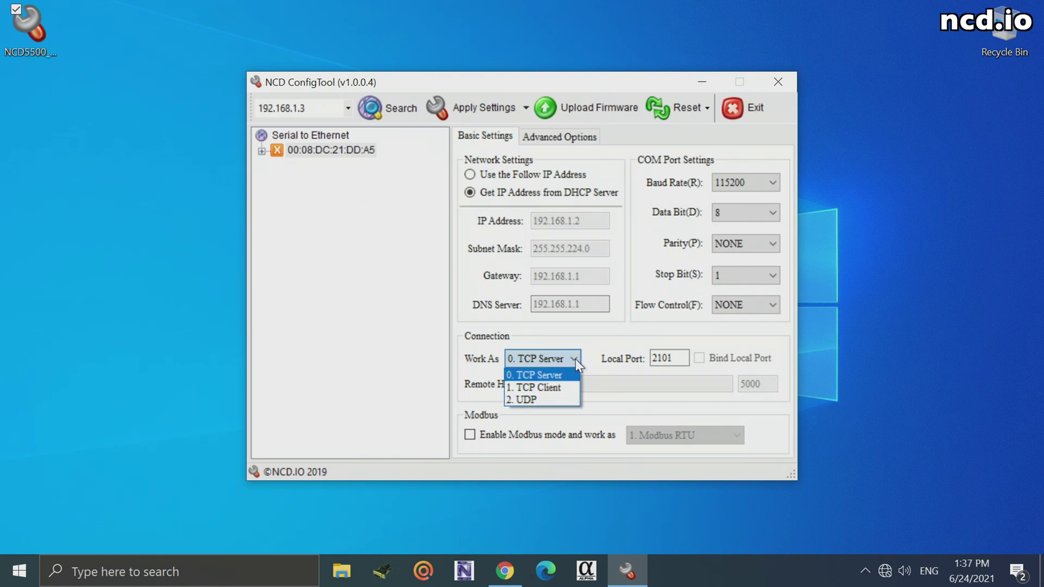
left_click(557, 387)
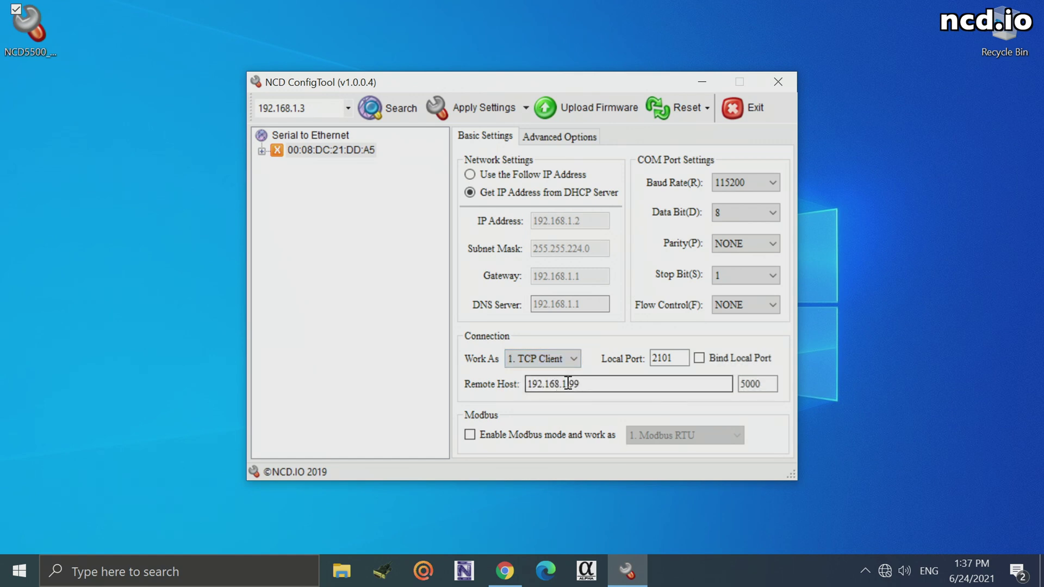
left_click(611, 382)
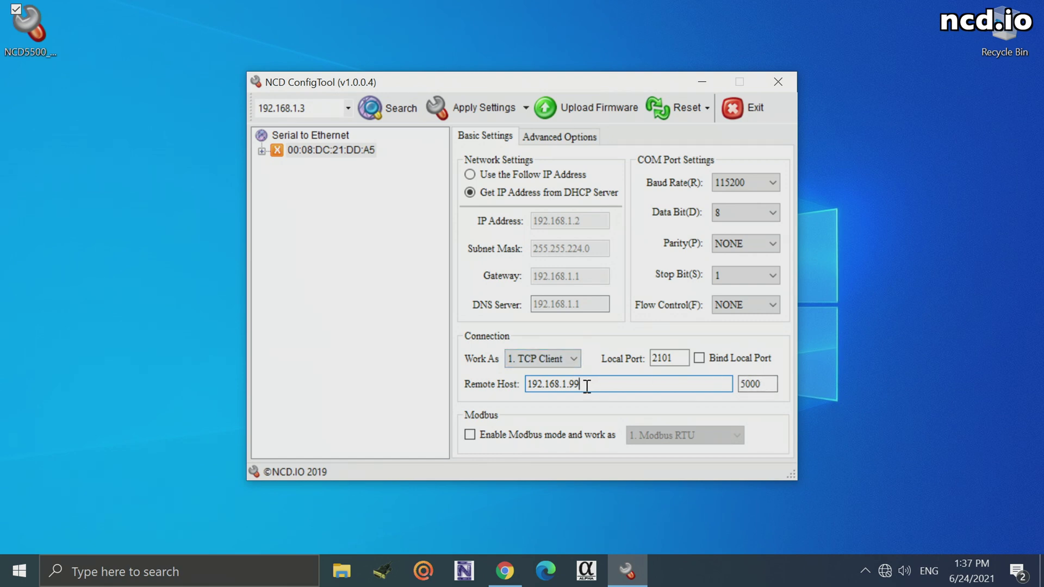
left_click_drag(581, 384, 527, 384)
mouse_move(747, 384)
left_mouse_down()
mouse_move(767, 384)
mouse_move(738, 384)
left_mouse_up()
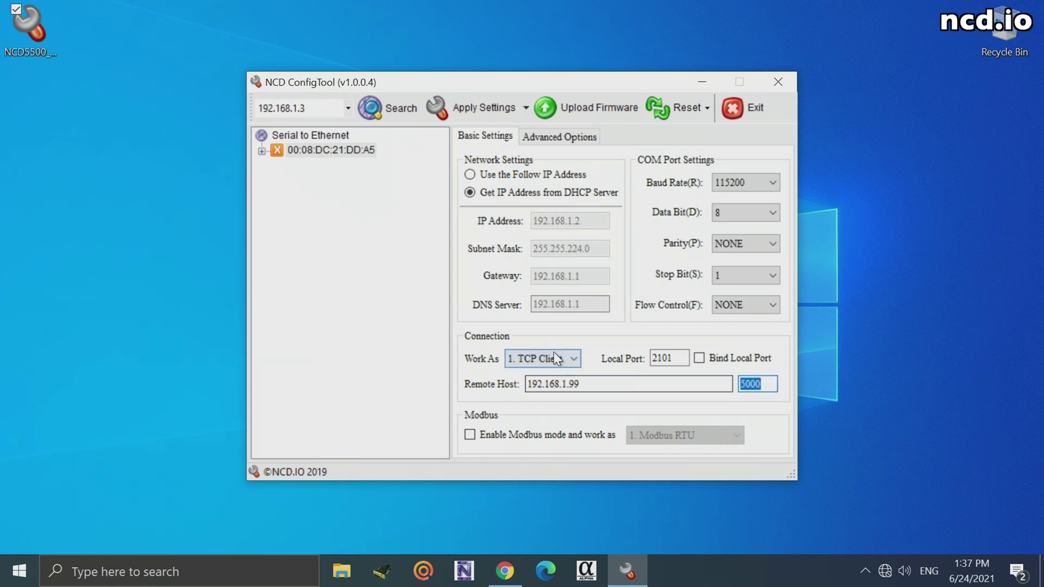
left_click(573, 357)
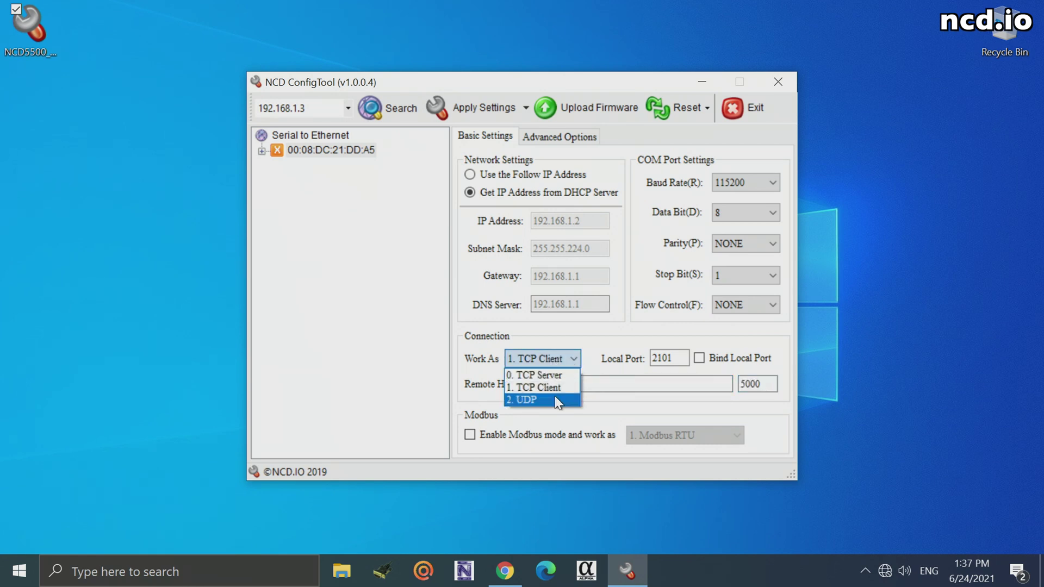
left_click(527, 399)
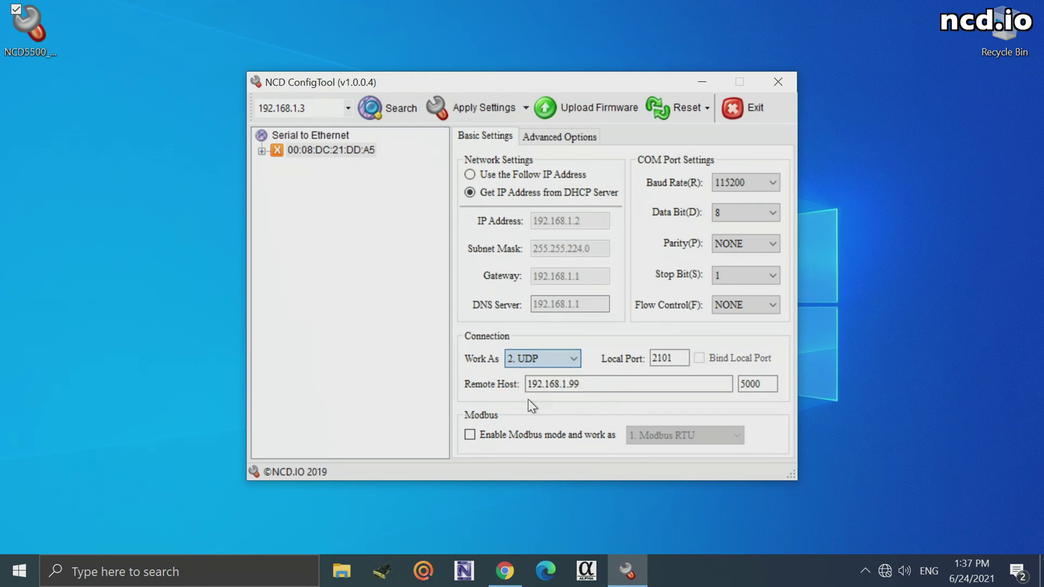
left_click(573, 361)
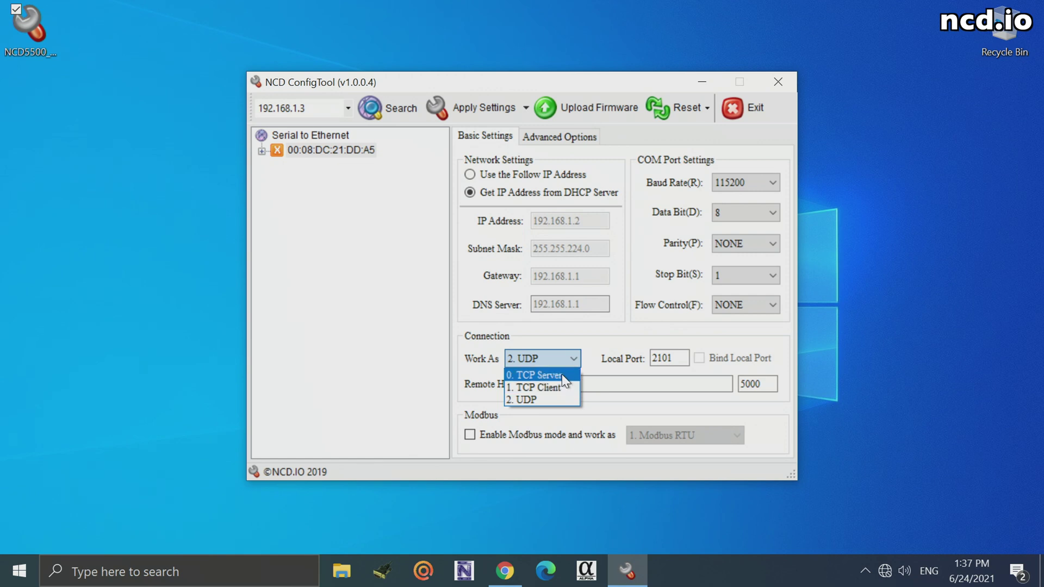
left_click(563, 374)
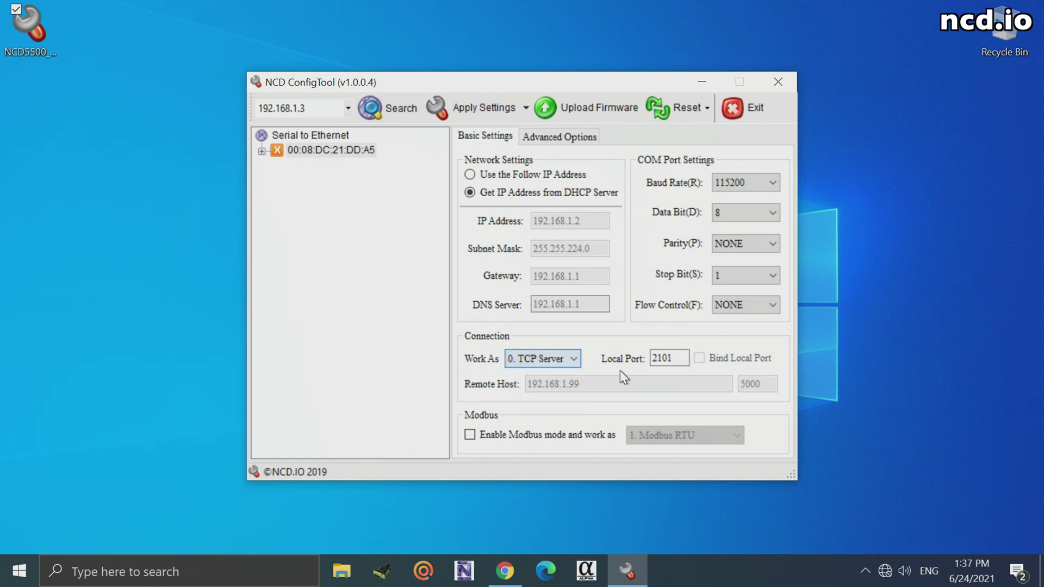
left_click(660, 363)
double_click(660, 363)
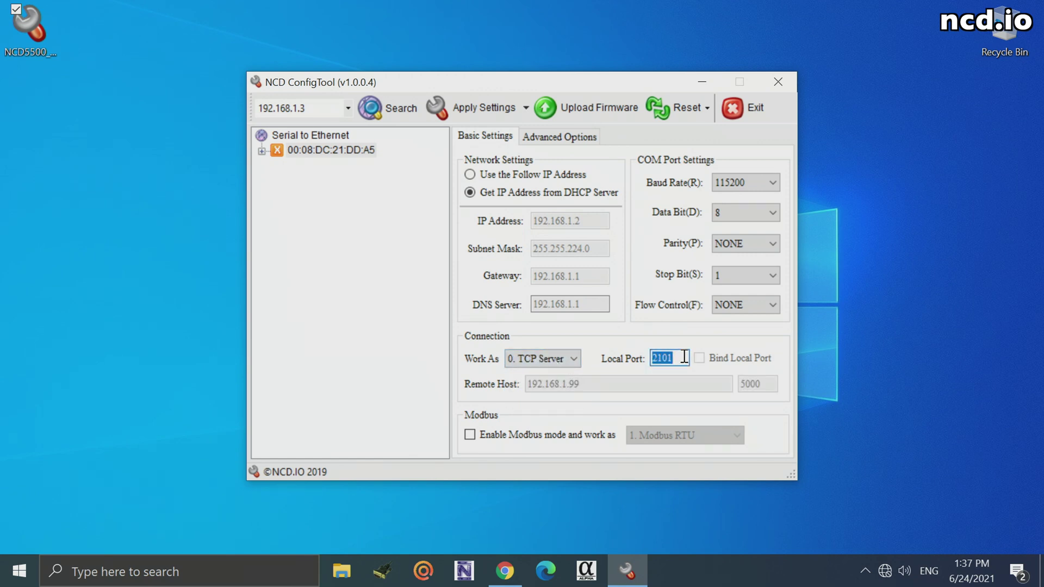
left_click(674, 359)
left_click_drag(677, 359, 655, 361)
Step: Show Advanced Options, checking device name NCD.IO and the 5 ms Nagle wait time
left_click(547, 135)
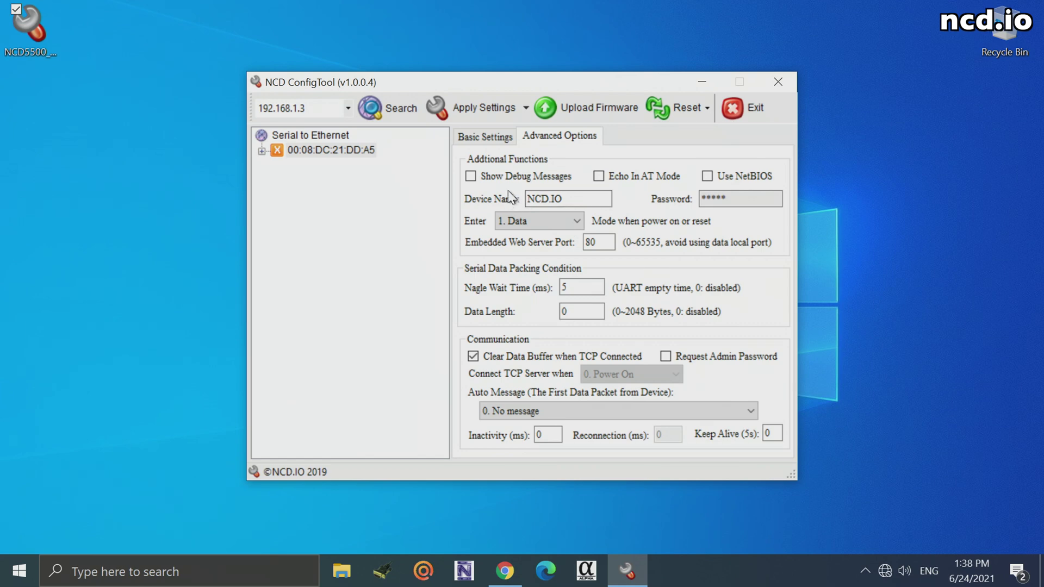
left_click(544, 199)
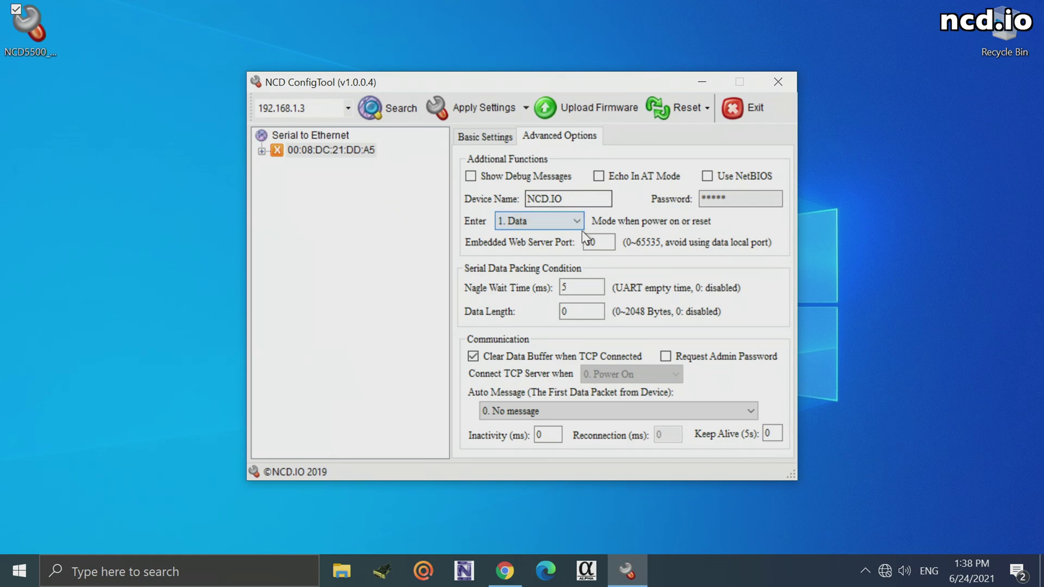
left_click(581, 288)
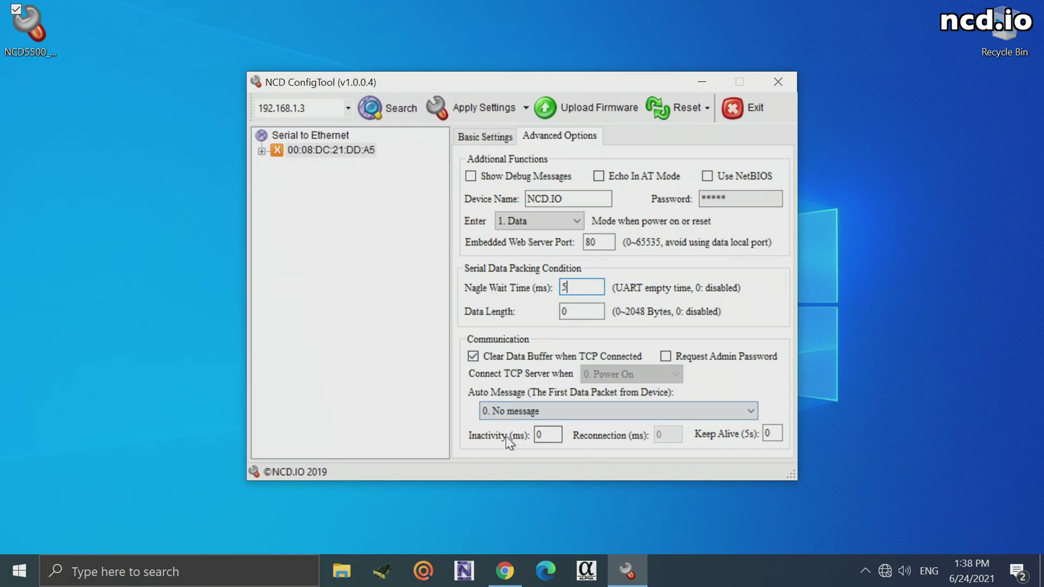
left_click(543, 436)
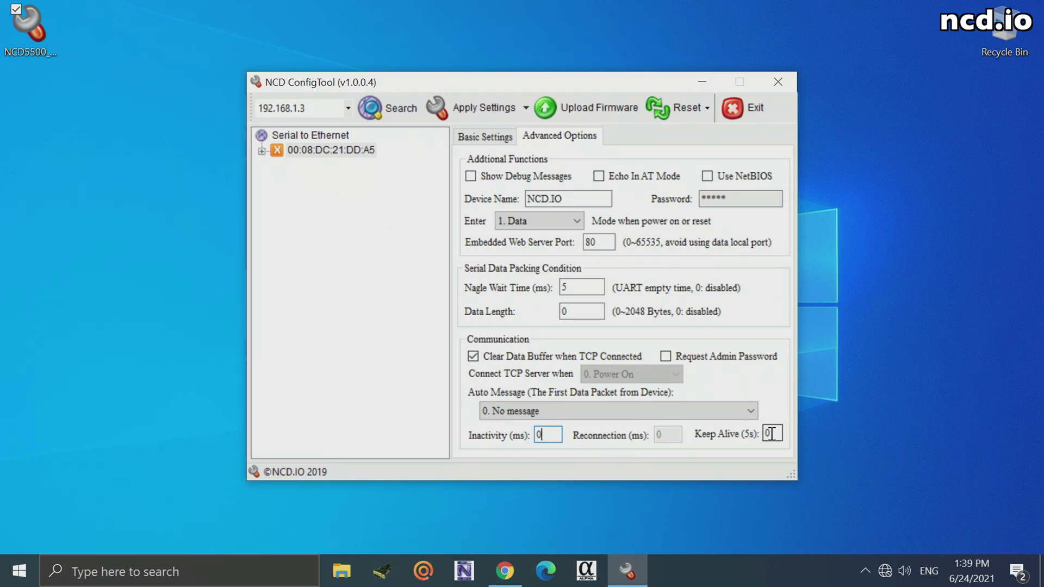
double_click(772, 433)
left_click(774, 434)
double_click(772, 434)
double_click(556, 433)
left_click(552, 433)
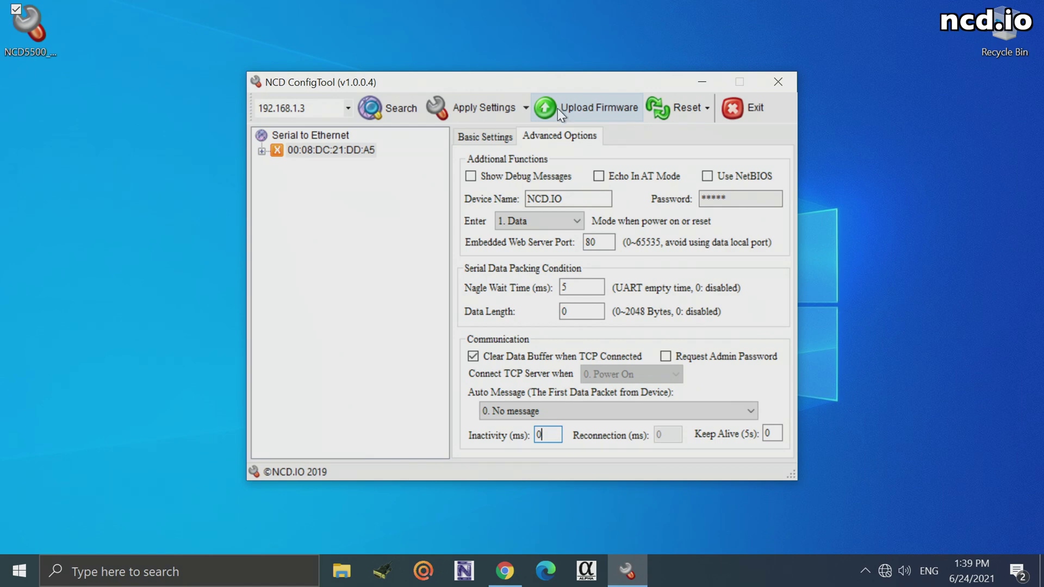
Step: Return to Basic Settings, then exit NCD ConfigTool, confirming the exit prompt
left_click(487, 139)
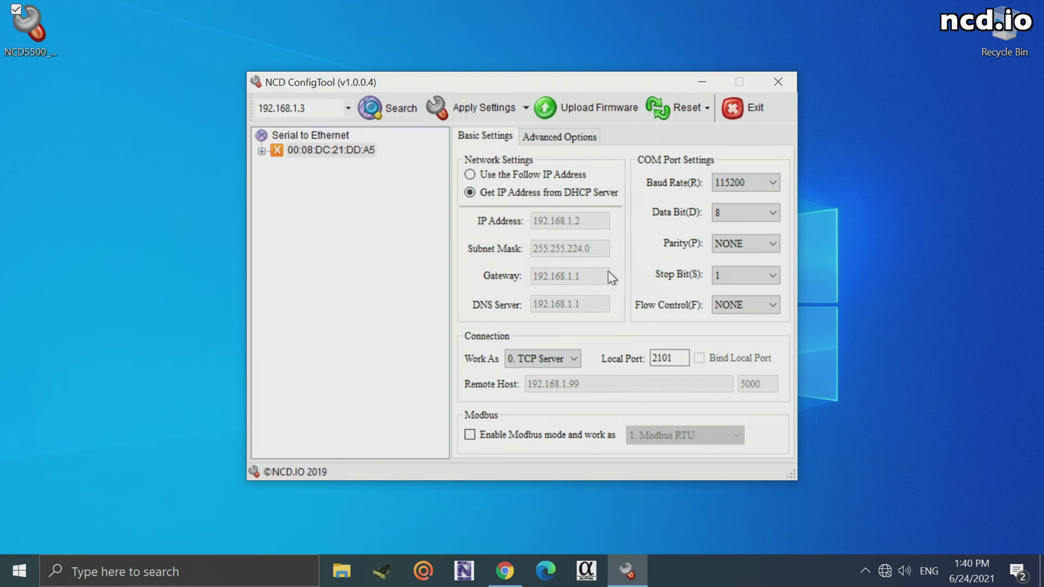
left_click_drag(452, 80, 424, 65)
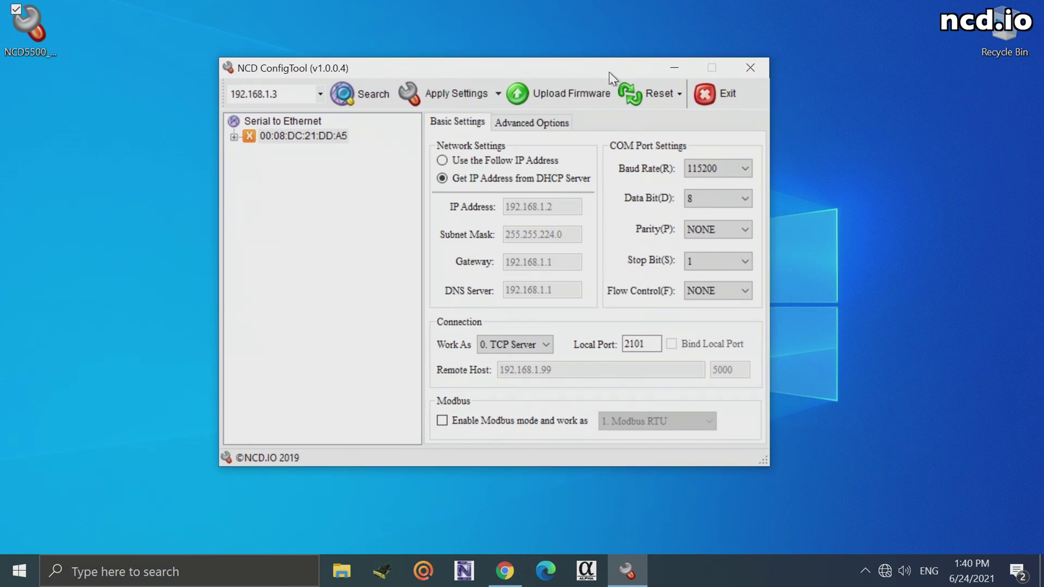
left_click(751, 69)
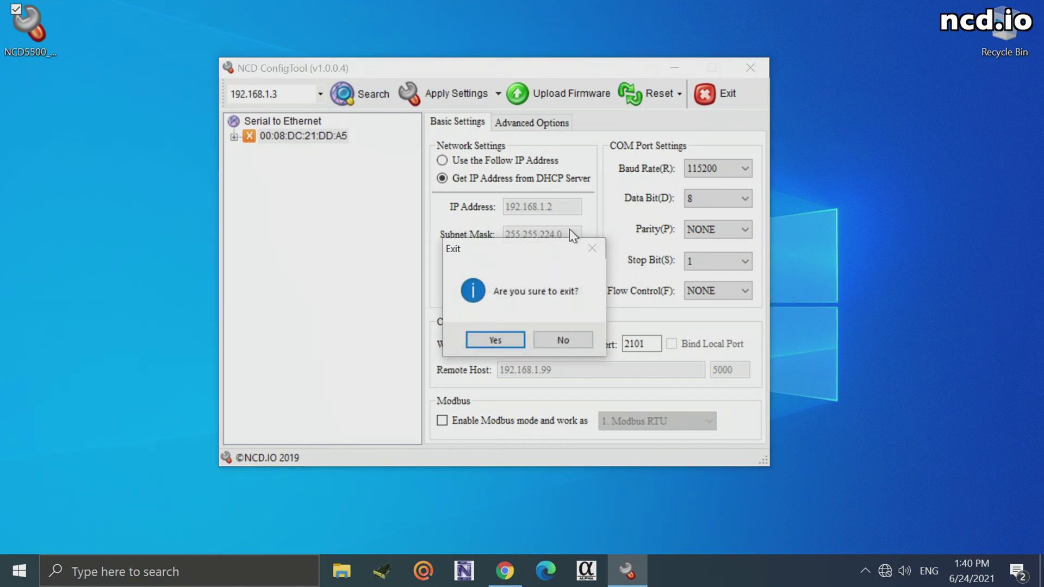
left_click(500, 337)
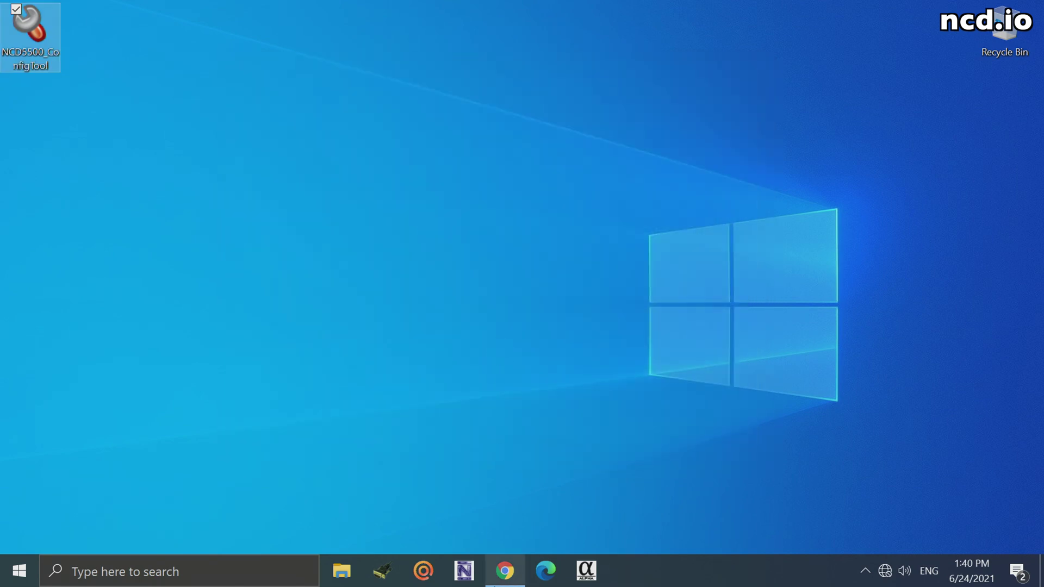
Step: Bring back the ncd.io user guide and relaunch Alpha Station, whose connection dialog lists 192.168.1.2
left_click(502, 572)
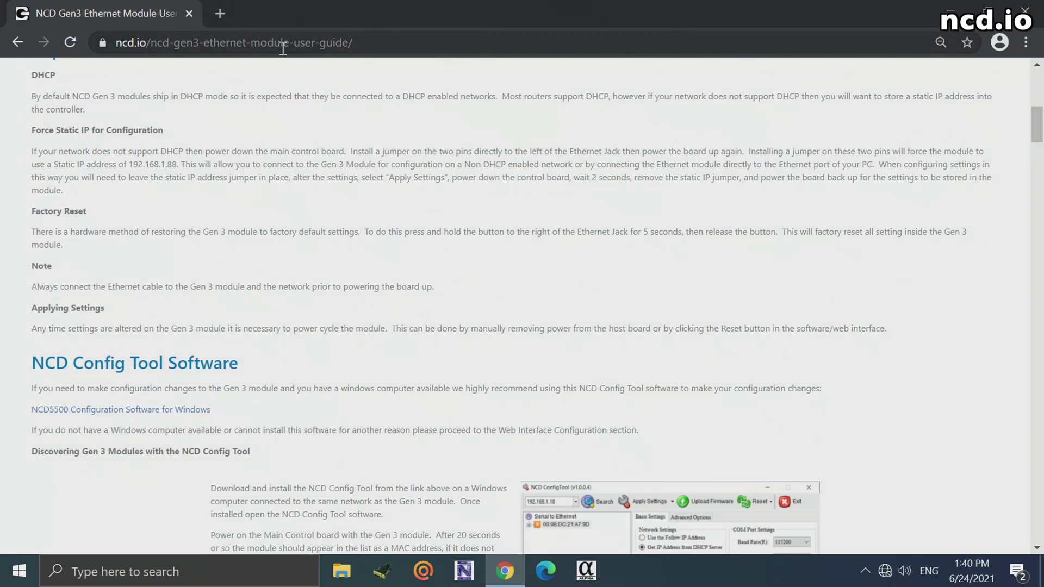
left_click(586, 572)
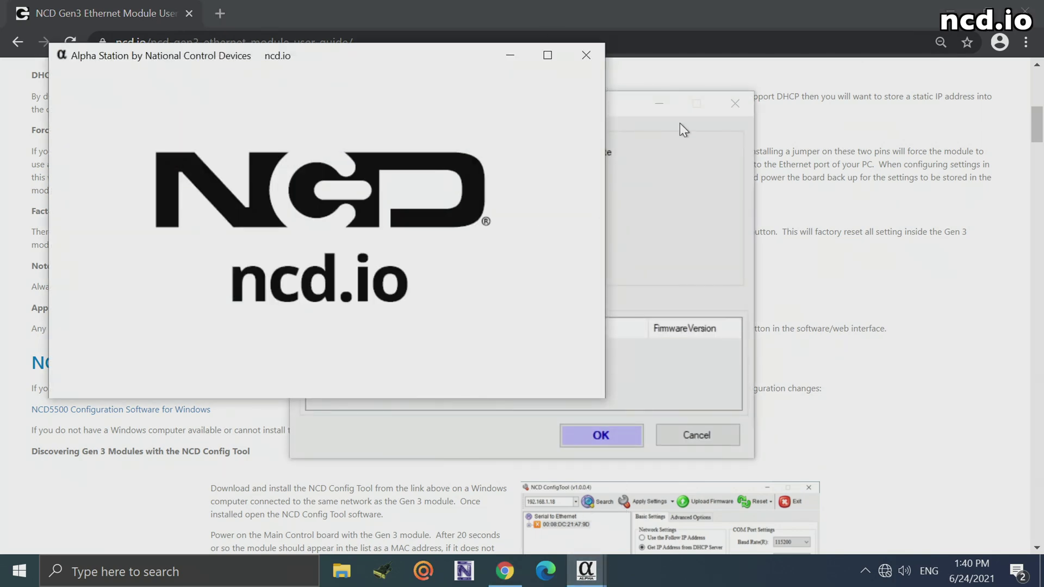
left_click(615, 112)
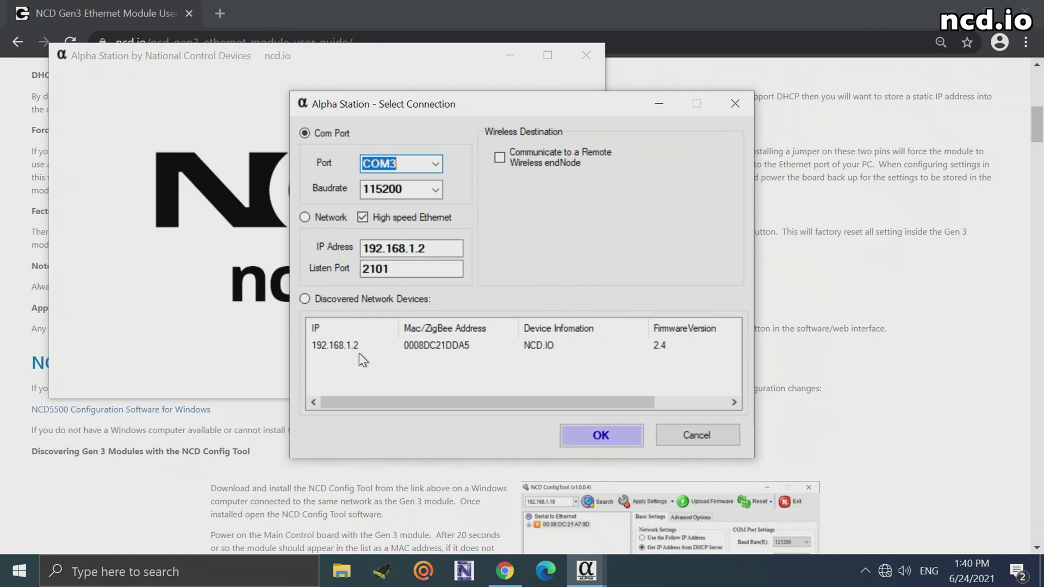
Step: Open a new Chrome tab at the modem's address 192.168.1.2
left_click(688, 15)
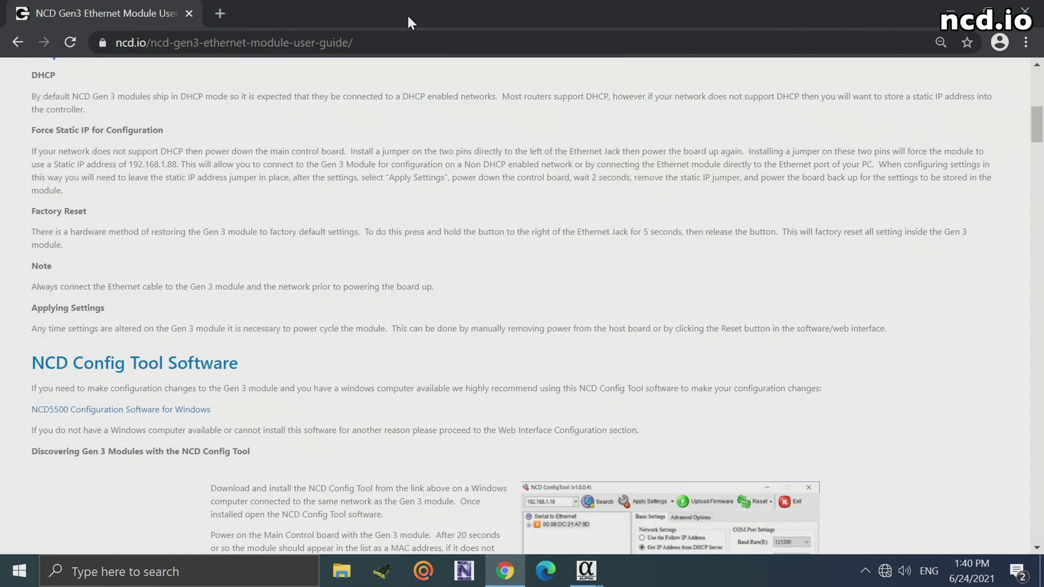
left_click(221, 13)
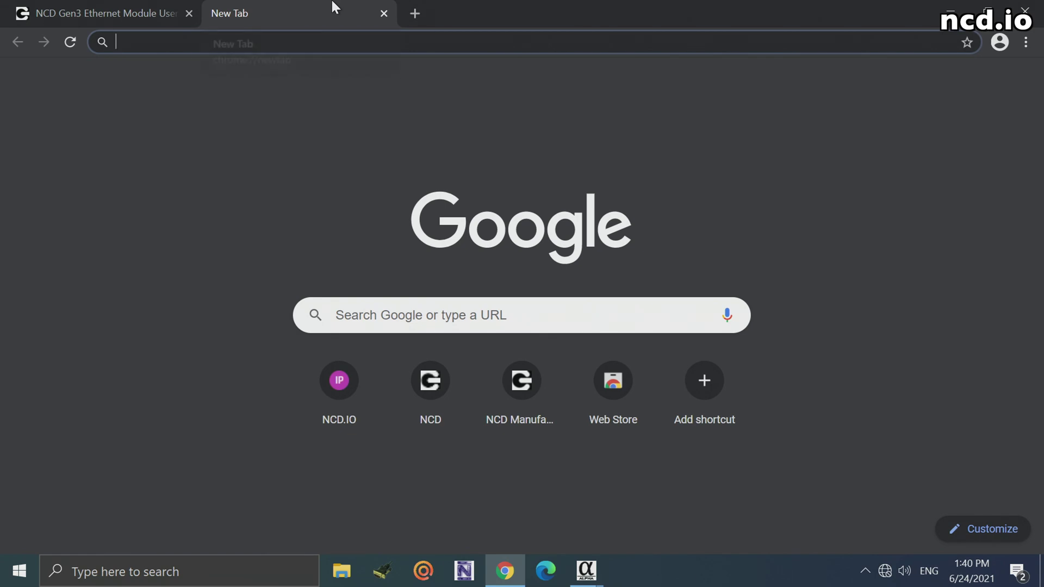
type("192.168.")
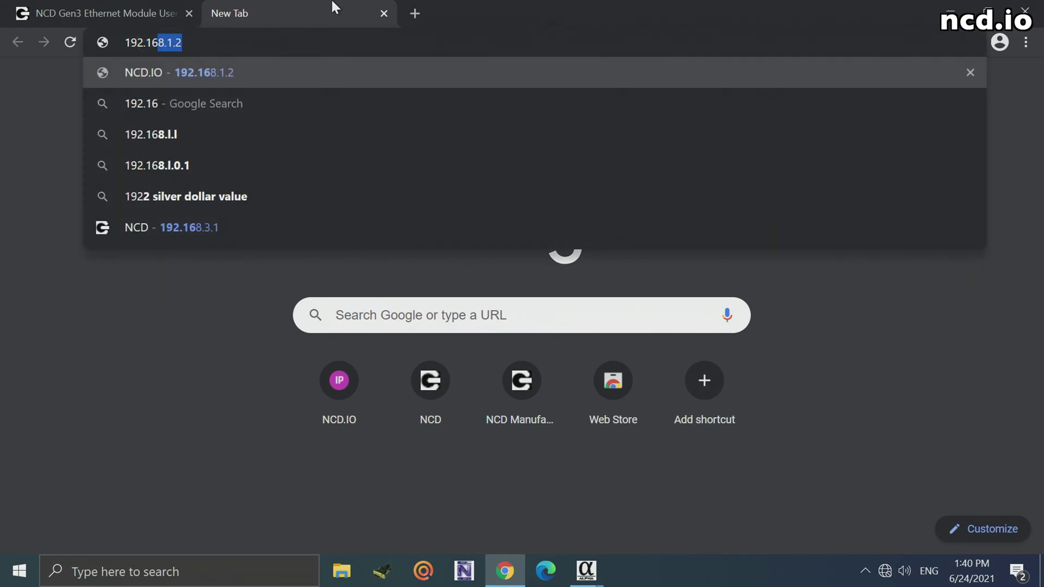
type("1.2")
key("Return")
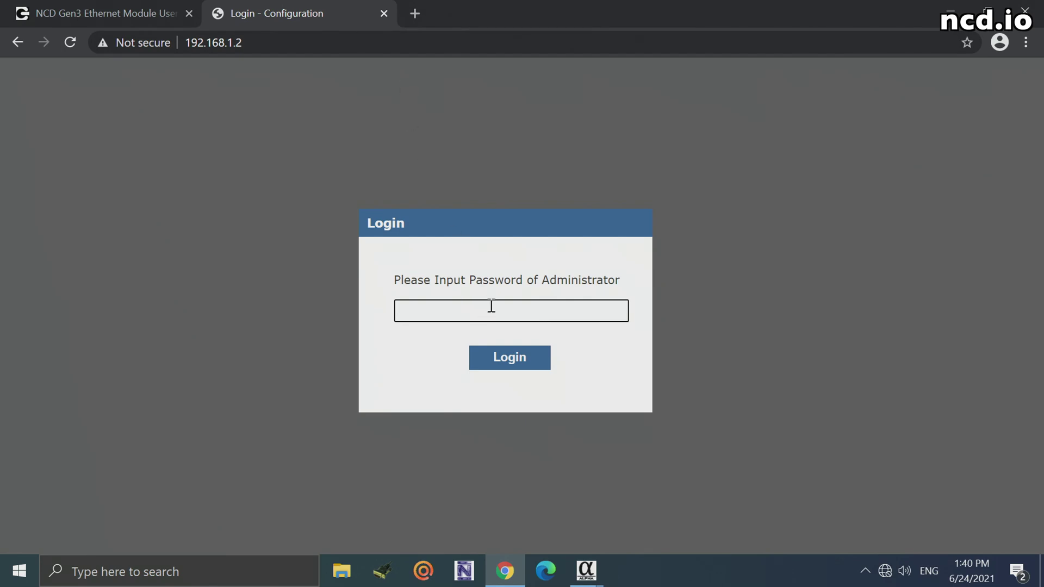
Step: Log in with the administrator password to reach the NCD.IO Device View
type("admin")
key("Return")
type("admin")
key("Return")
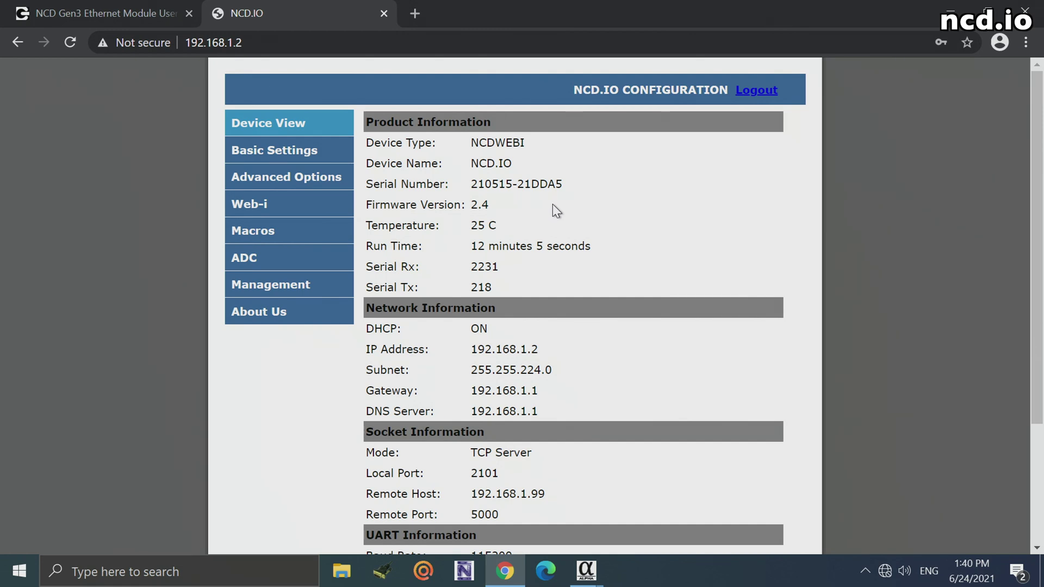
Step: Open Basic Settings and review DHCP, TCP Server on local port 2101 and 115200 baud
left_click(284, 158)
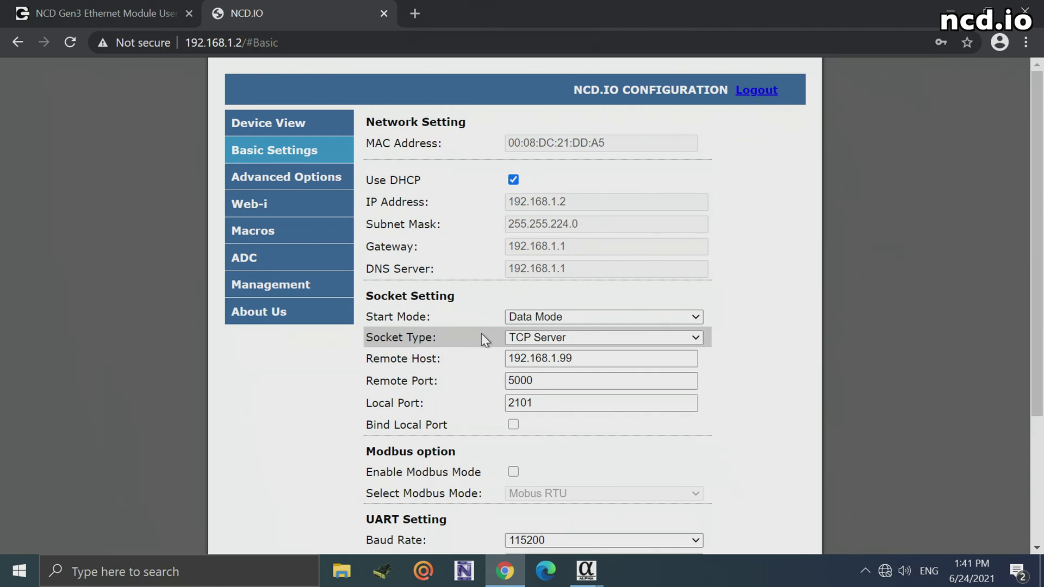
scroll(495, 313, "down", 3)
scroll(488, 313, "up", 3)
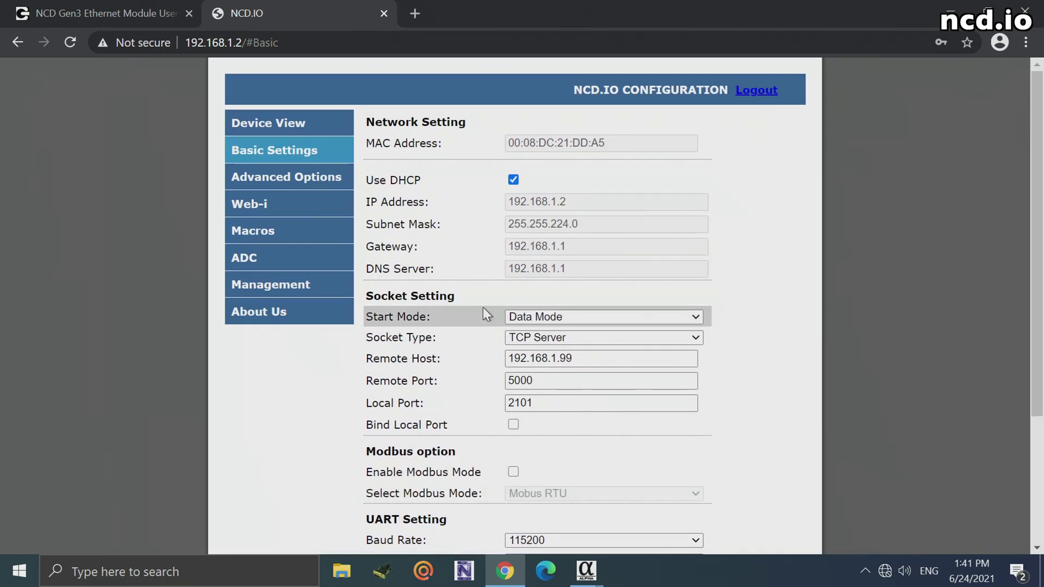